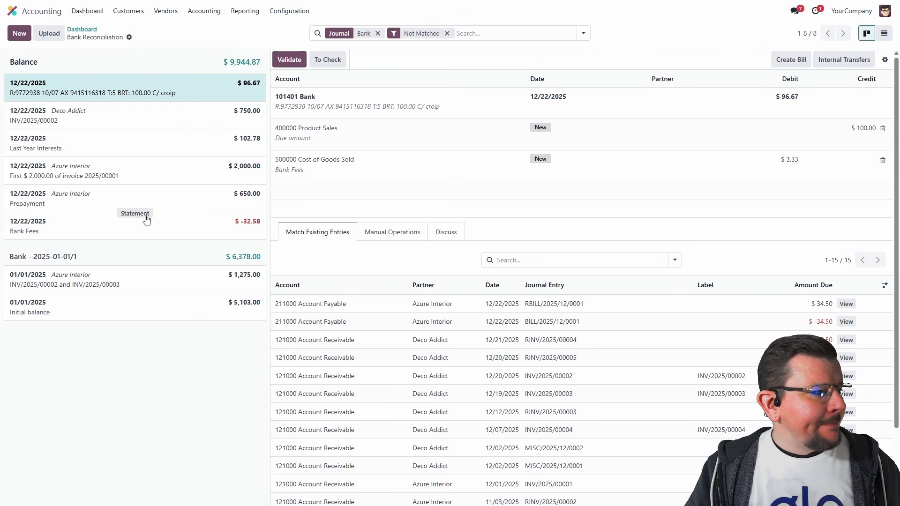
Step: Review the proposed entries for the unmatched 12/22/2025 statement lines, from the Deco Addict payment through Bank Fees
left_click(201, 111)
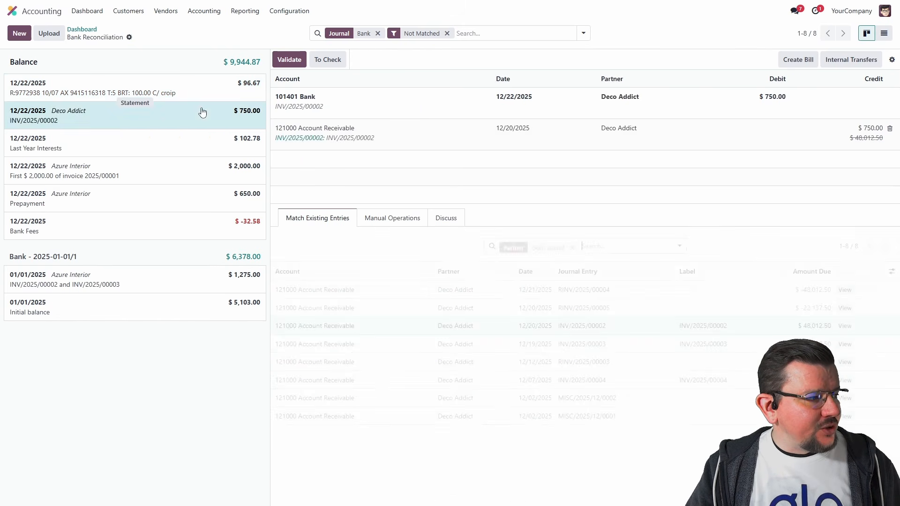
left_click(175, 151)
left_click(176, 173)
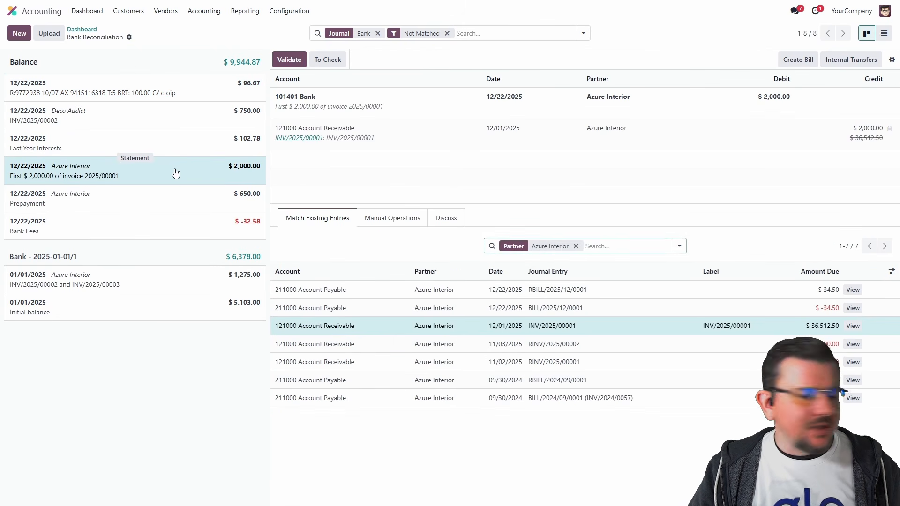
left_click(168, 201)
left_click(163, 234)
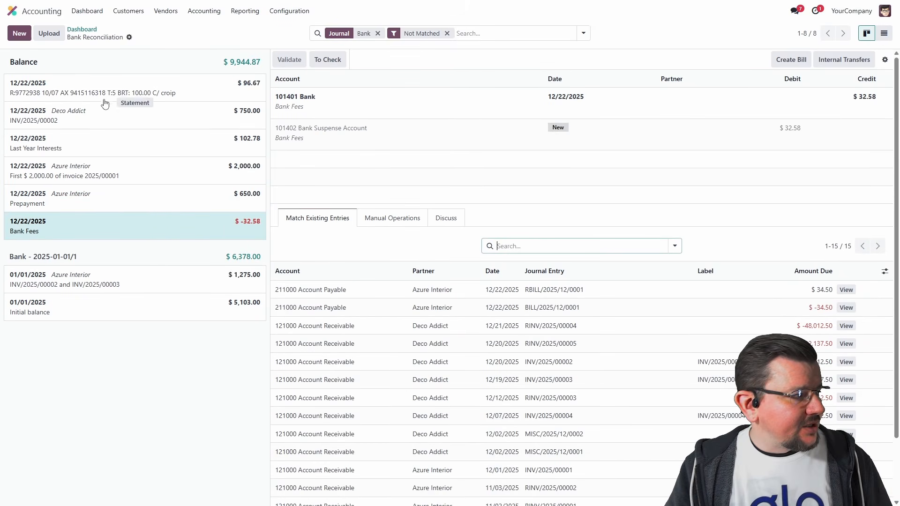
Step: Match the Deco Addict $750.00 statement line with invoice INV/2025/00002 and validate it
left_click(138, 120)
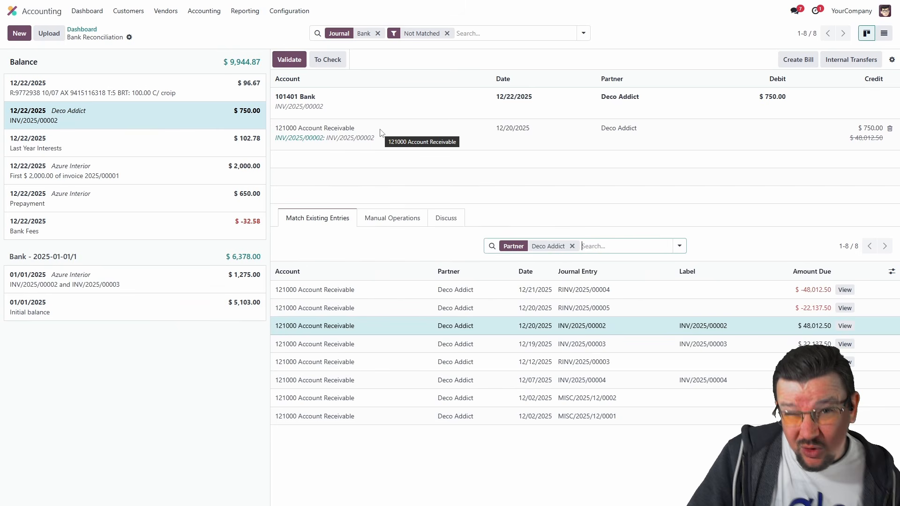
left_click(641, 343)
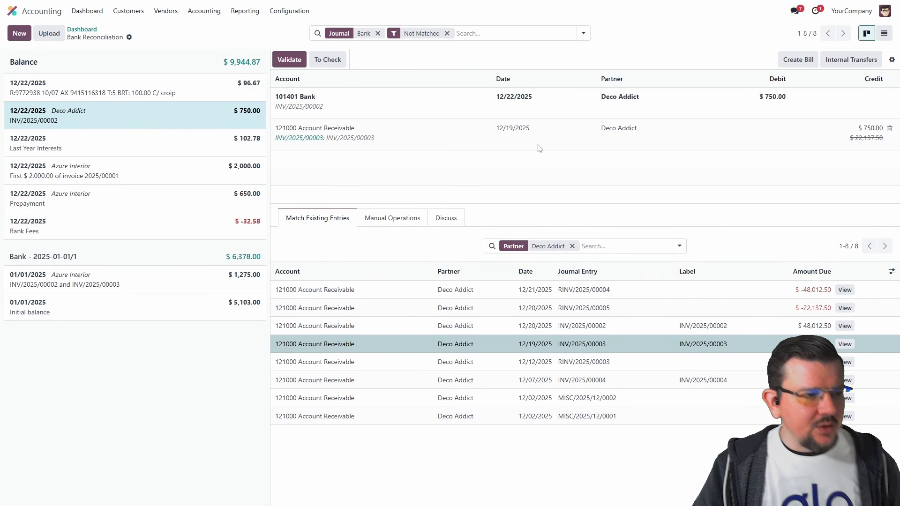
left_click(578, 326)
left_click(577, 373)
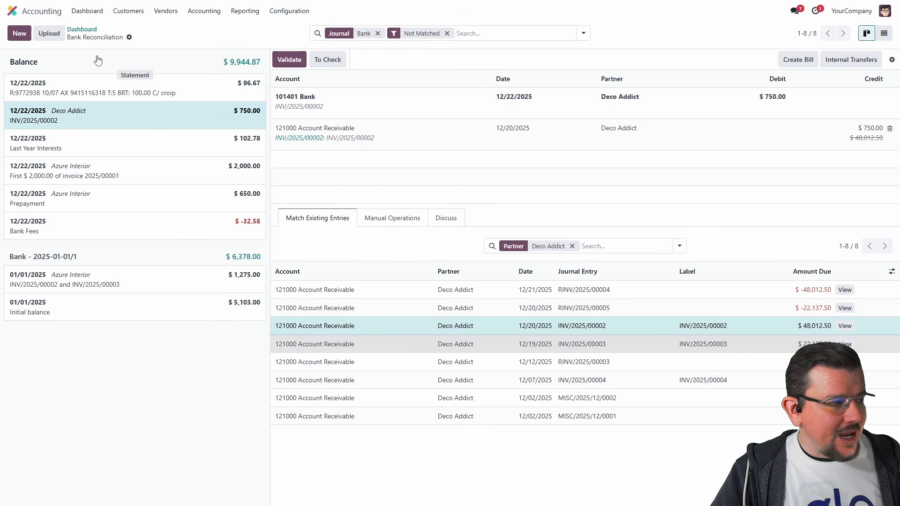
left_click(285, 60)
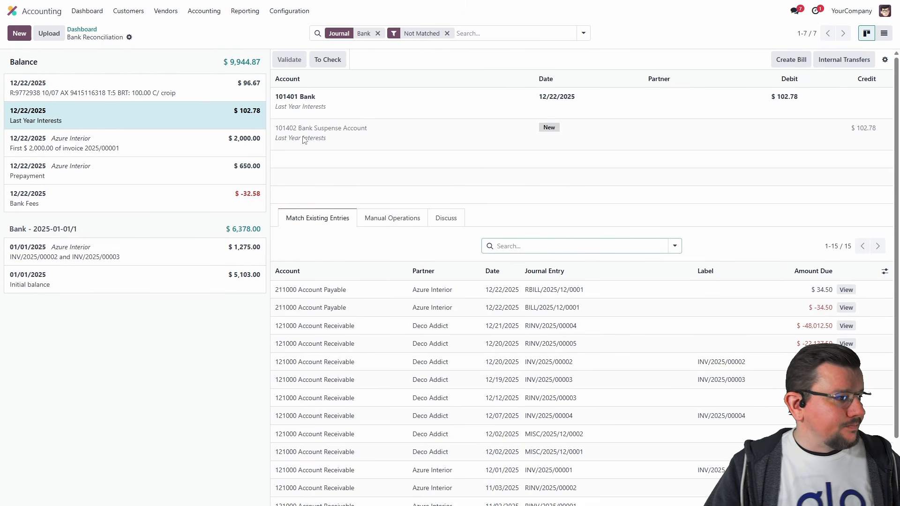
Step: Assign the Bank Fees statement line to account 620000 Bank Fees and validate it
left_click(141, 208)
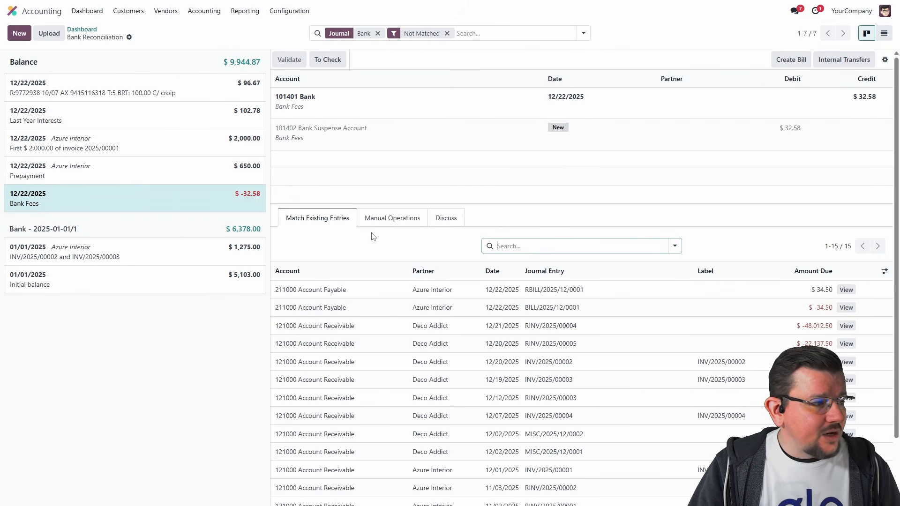
left_click(397, 221)
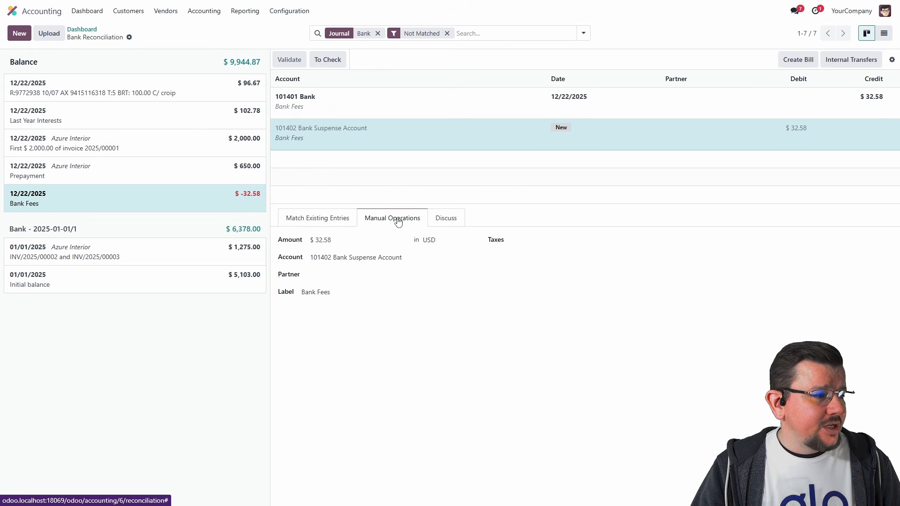
left_click(372, 257)
type("ba")
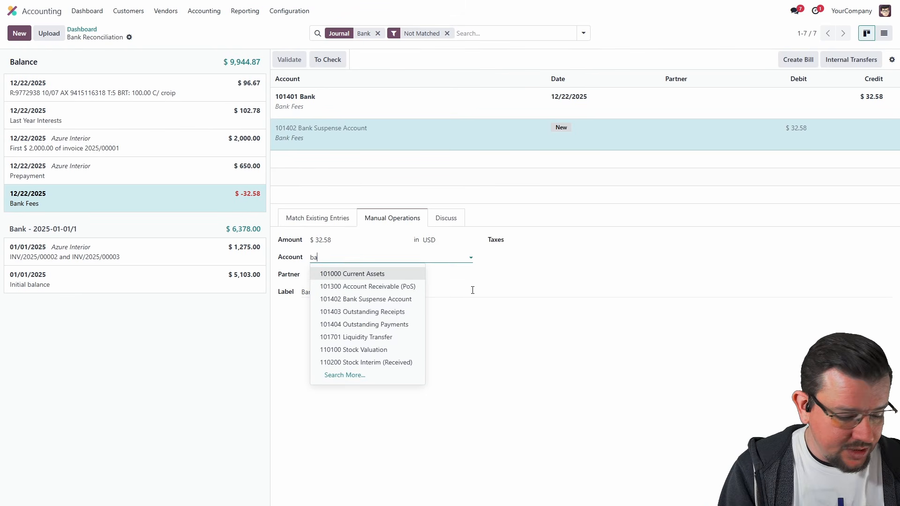
type("nk")
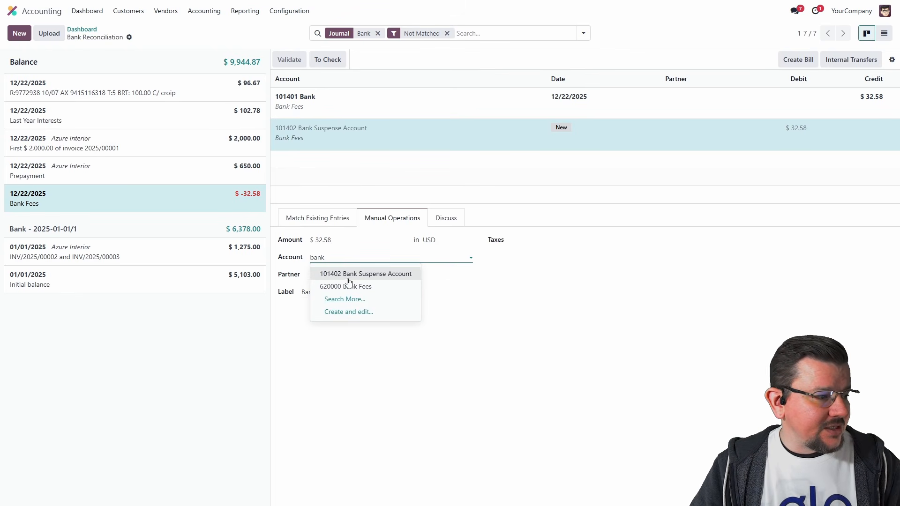
left_click(360, 286)
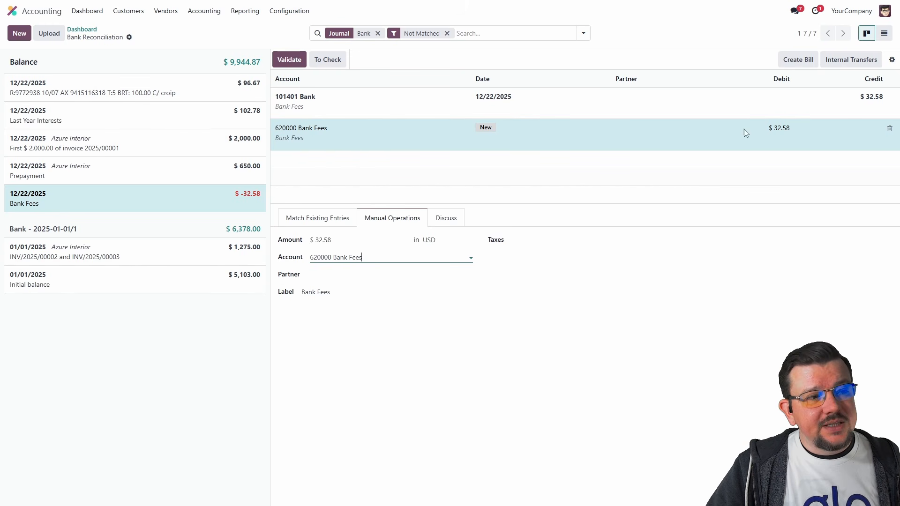
left_click(891, 60)
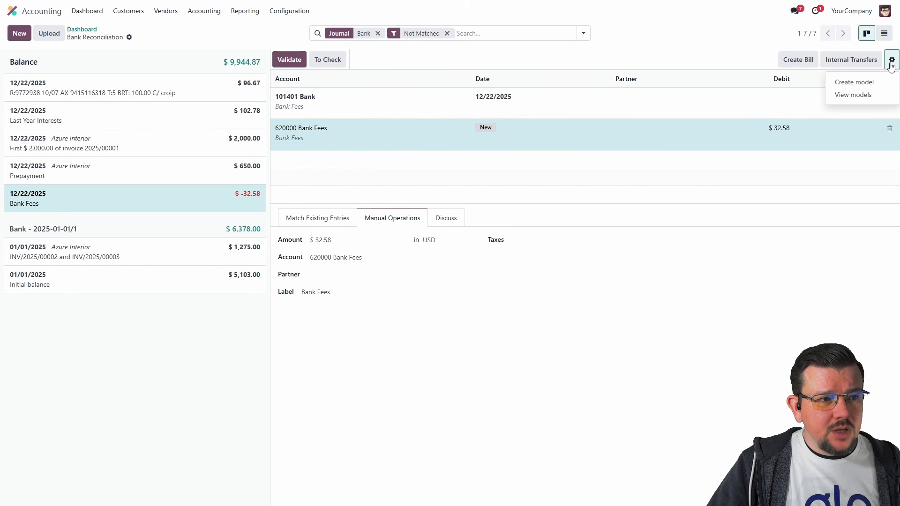
left_click(755, 63)
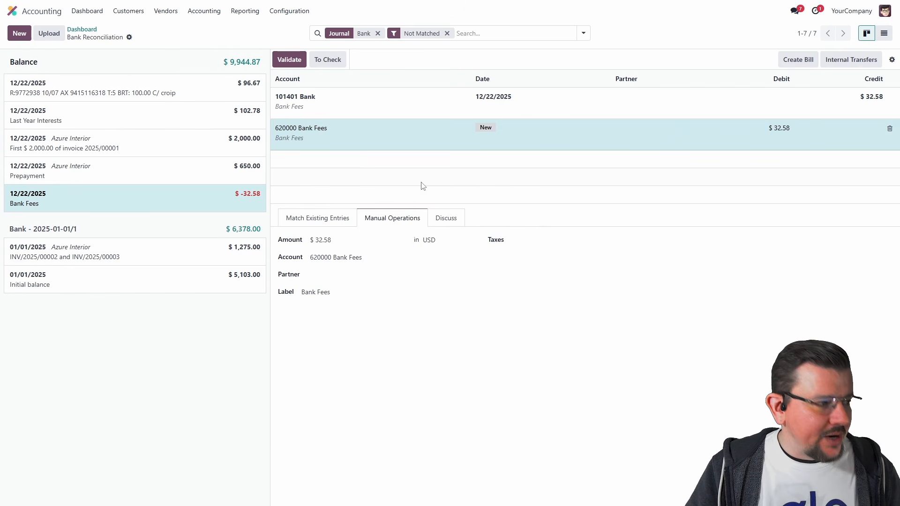
left_click(295, 65)
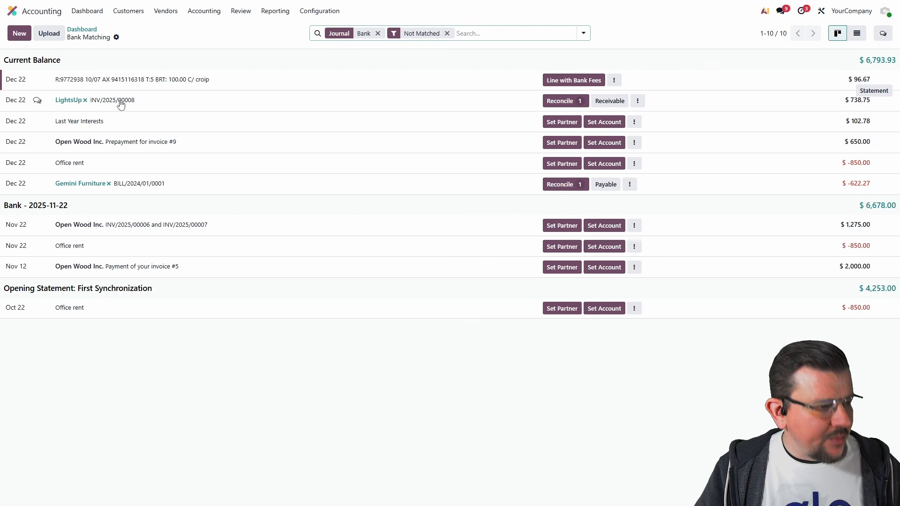
Step: Reconcile the LightsUp payment with INV/2025/00008, chosen from the journal items of all partners
left_click(580, 107)
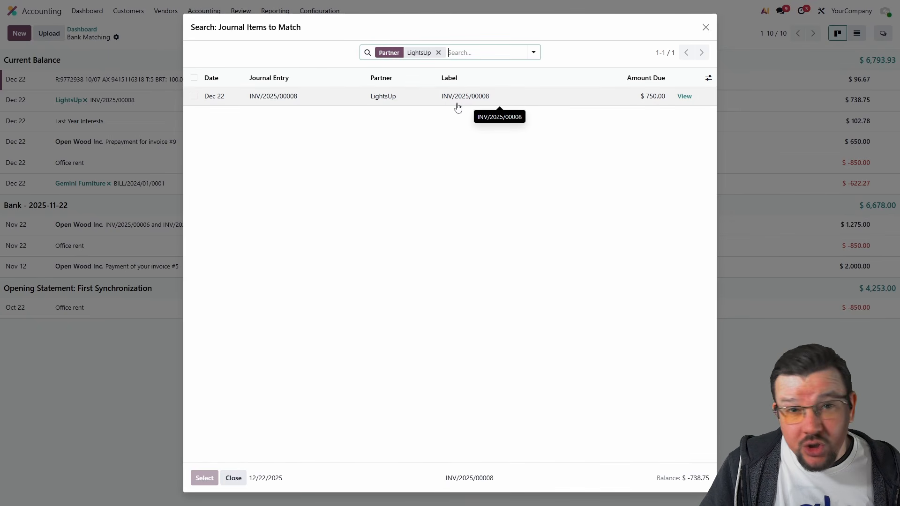
left_click(438, 53)
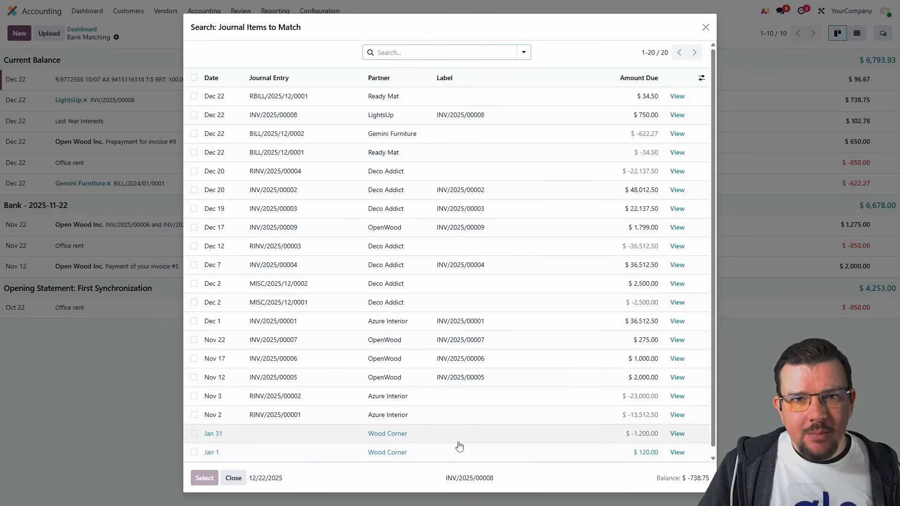
left_click(420, 119)
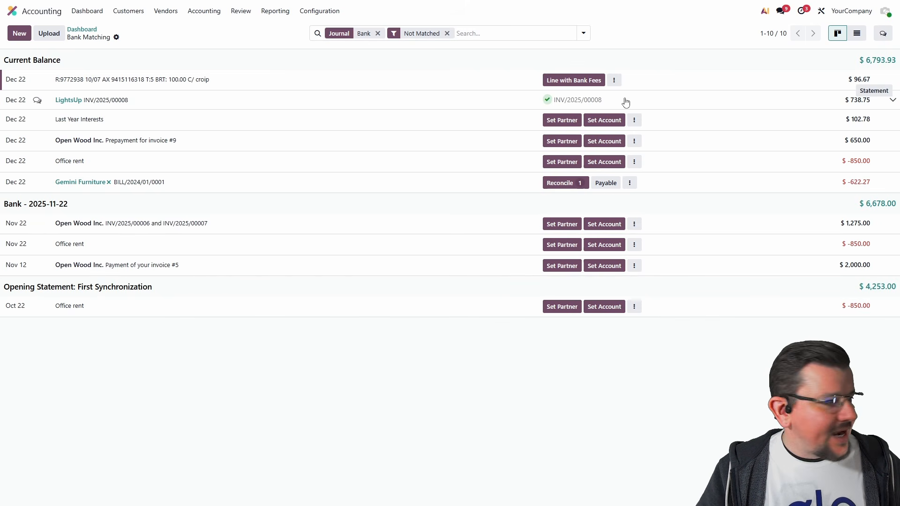
Step: Remove the reconciled INV/2025/00008 entry from the LightsUp statement line
left_click(892, 101)
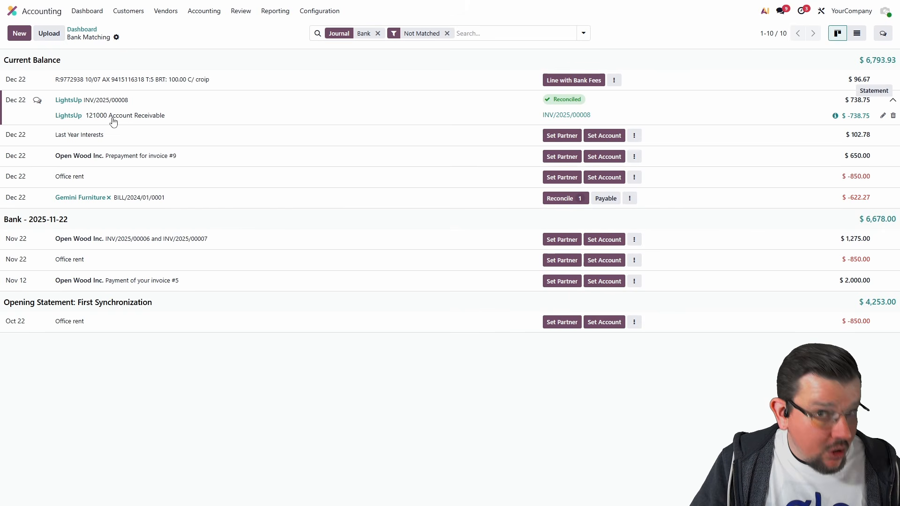
left_click(893, 116)
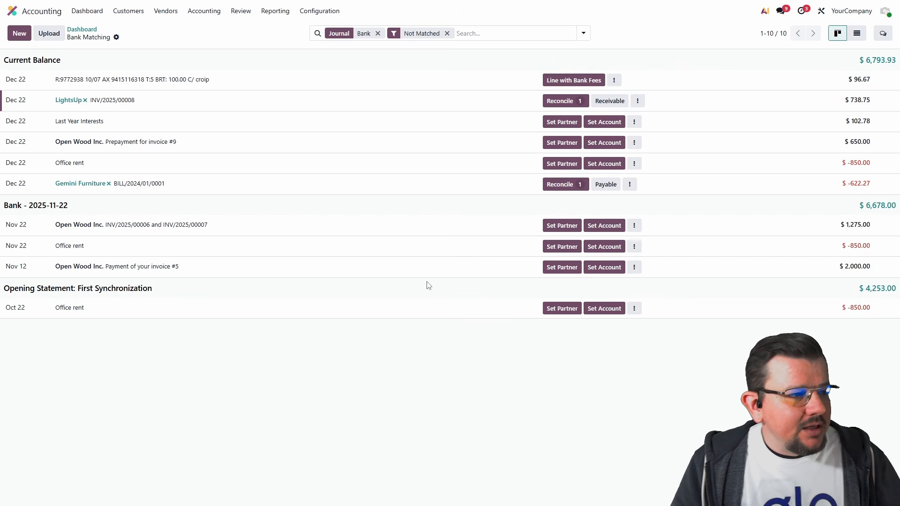
Step: Reconcile the LightsUp payment with INV/2025/00008 from its partner-filtered items and collapse the line's details
left_click(565, 102)
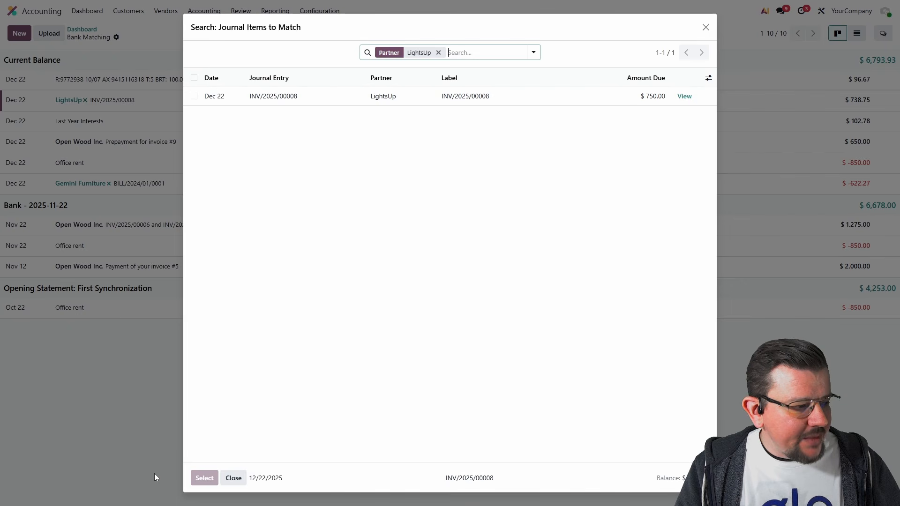
left_click(421, 96)
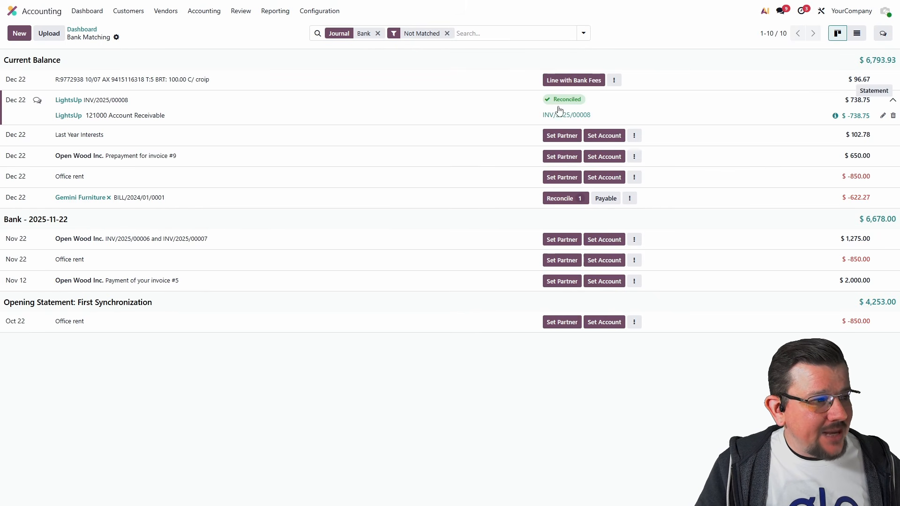
left_click(893, 101)
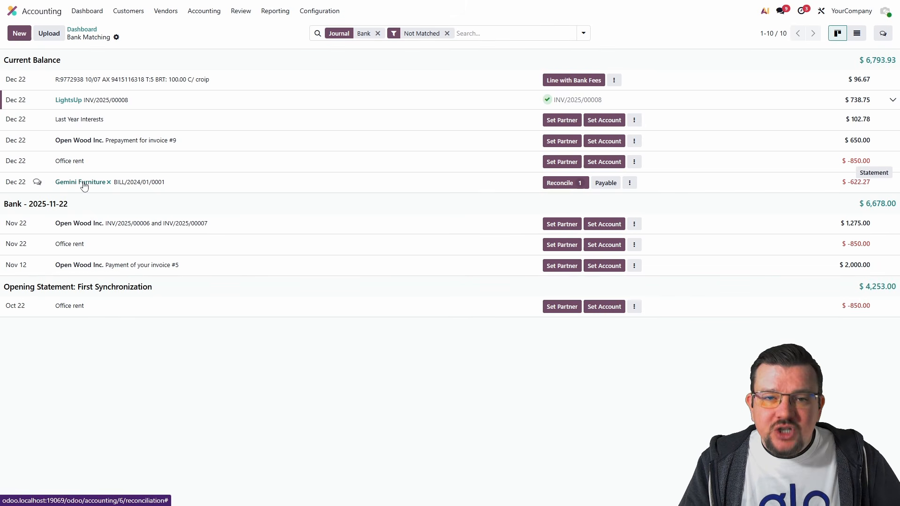
Step: Reconcile the Gemini Furniture payment with bill BILL/2025/12/0002
left_click(567, 184)
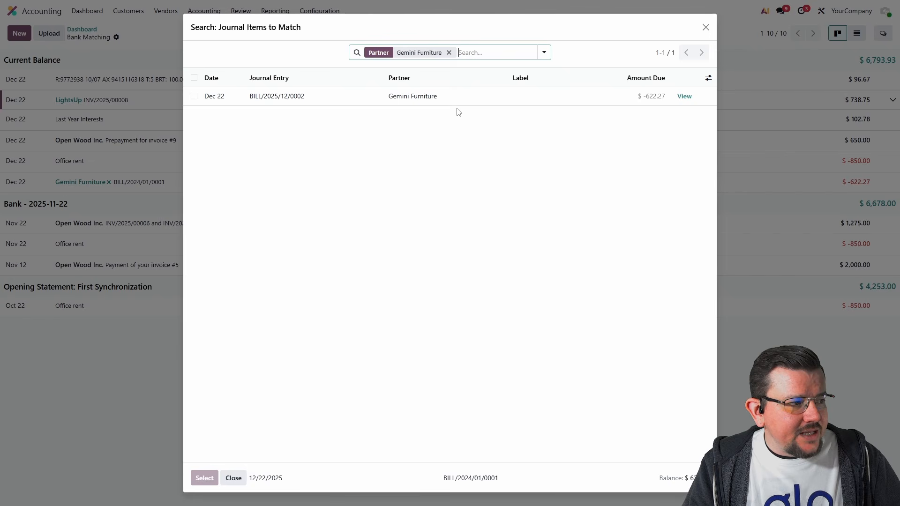
left_click(448, 99)
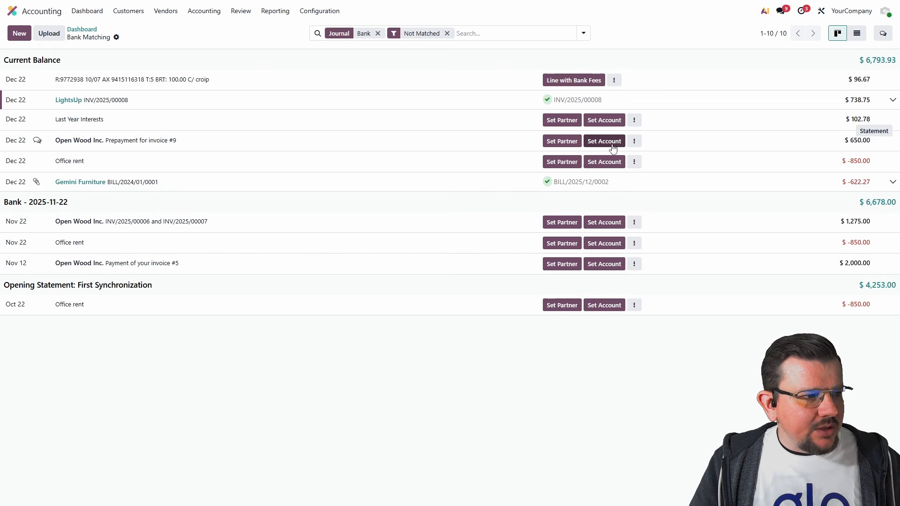
Step: Look through the journal items available to match the Open Wood Inc. prepayment for invoice #9, without selecting any
left_click(634, 142)
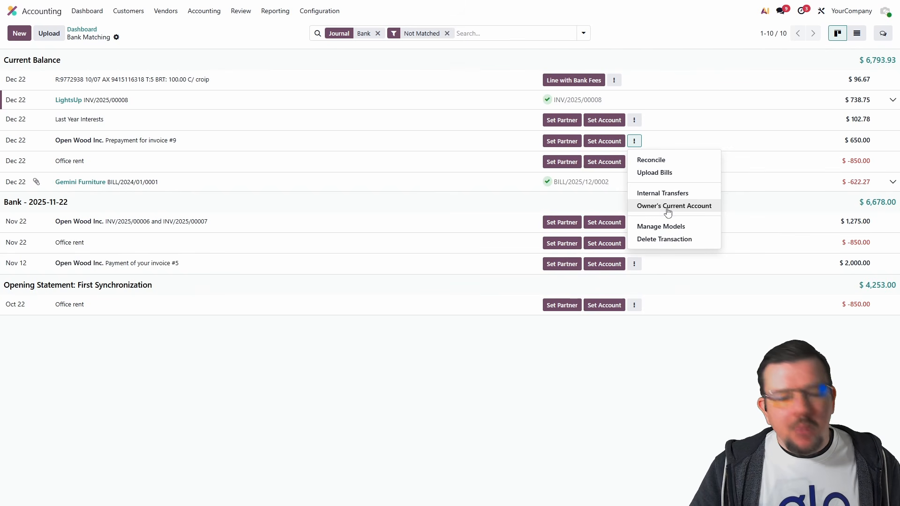
left_click(673, 164)
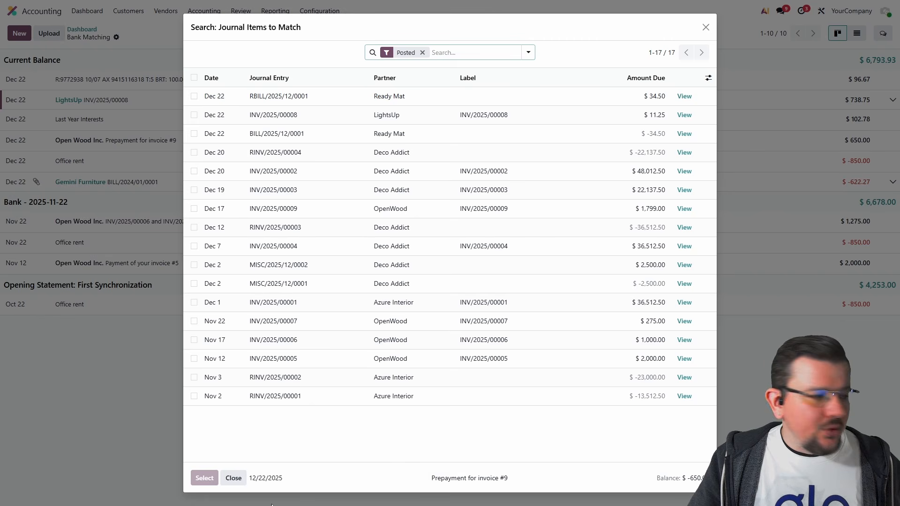
left_click(240, 477)
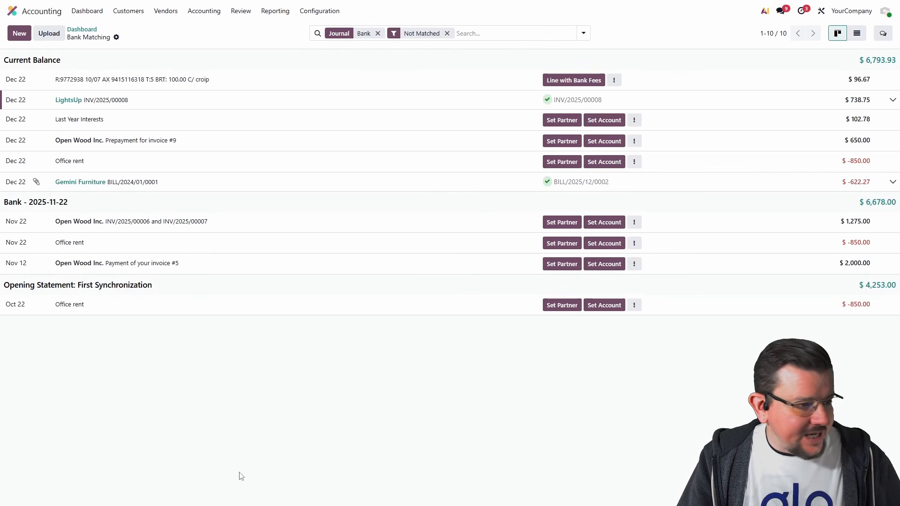
Step: View the list of reconciliation models from the Last Year Interests line, and return to bank matching
left_click(634, 120)
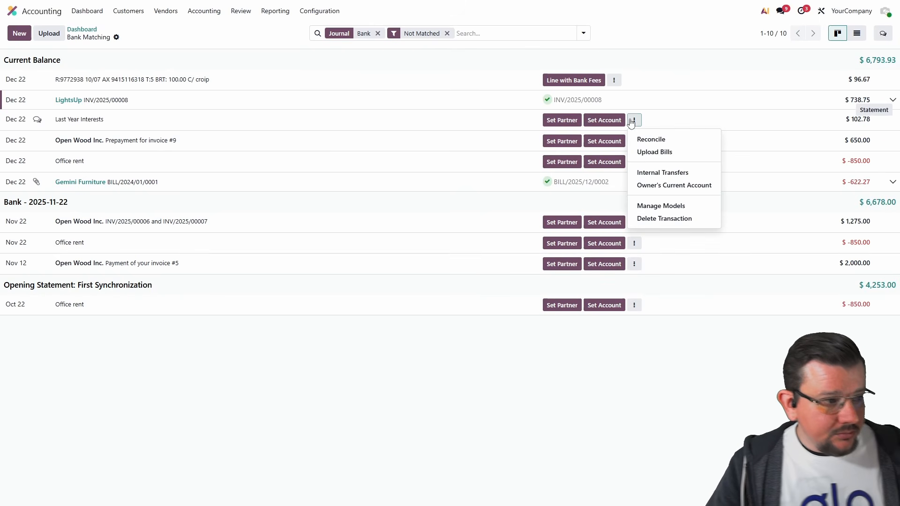
left_click(648, 207)
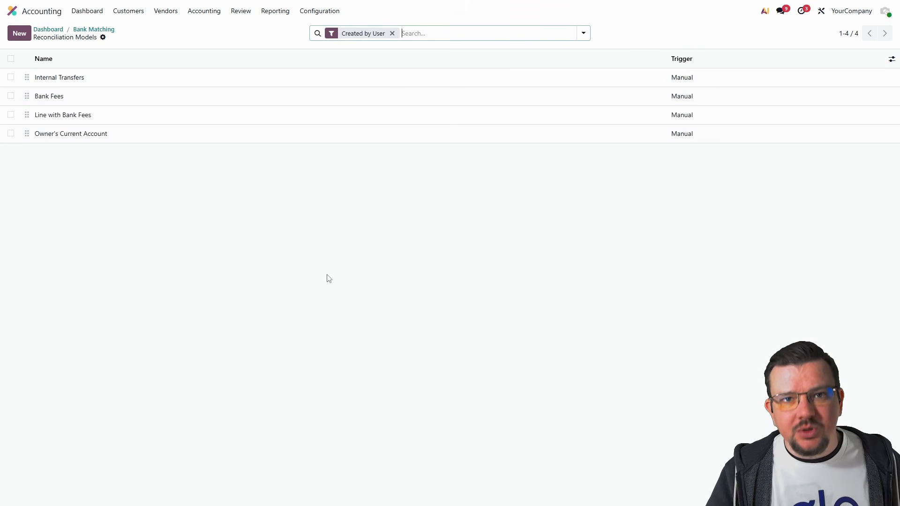
left_click(92, 30)
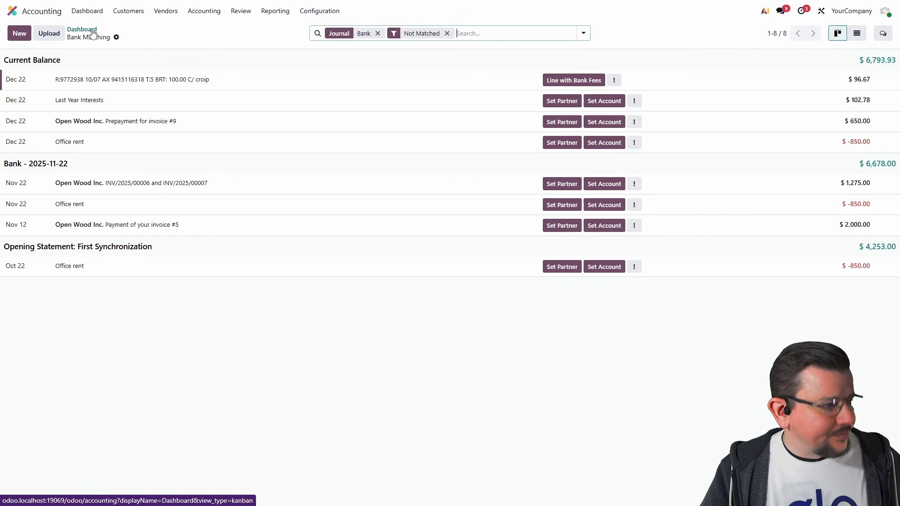
Step: Set OpenWood as the partner of the Open Wood Inc. prepayment line for invoice #9, searching partners for "open"
left_click(557, 123)
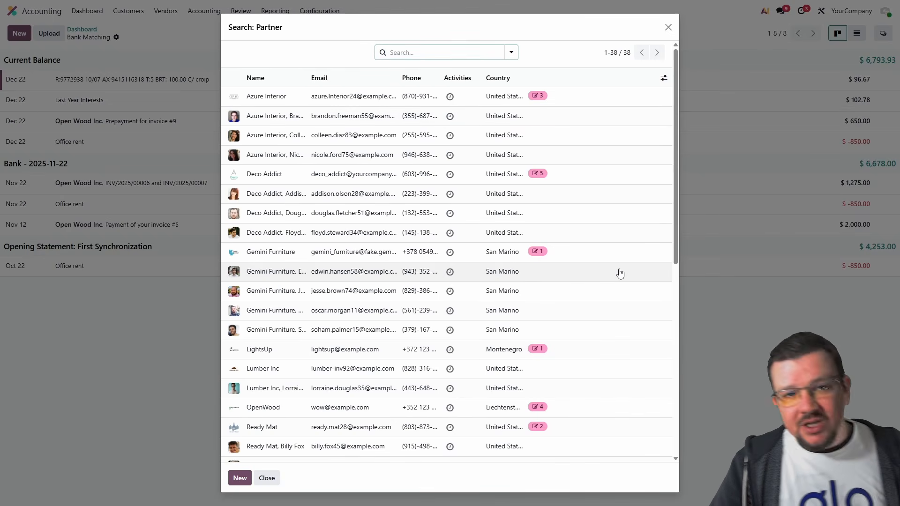
type("open")
key("Return")
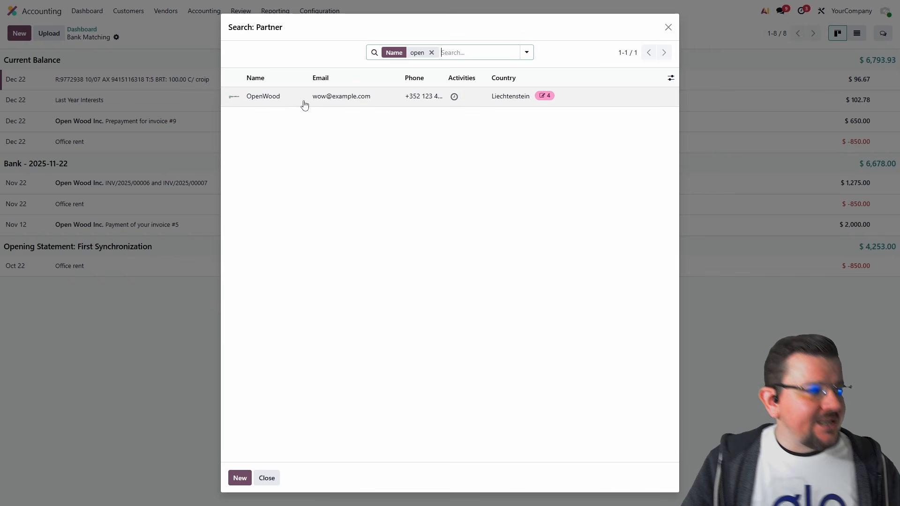
left_click(274, 104)
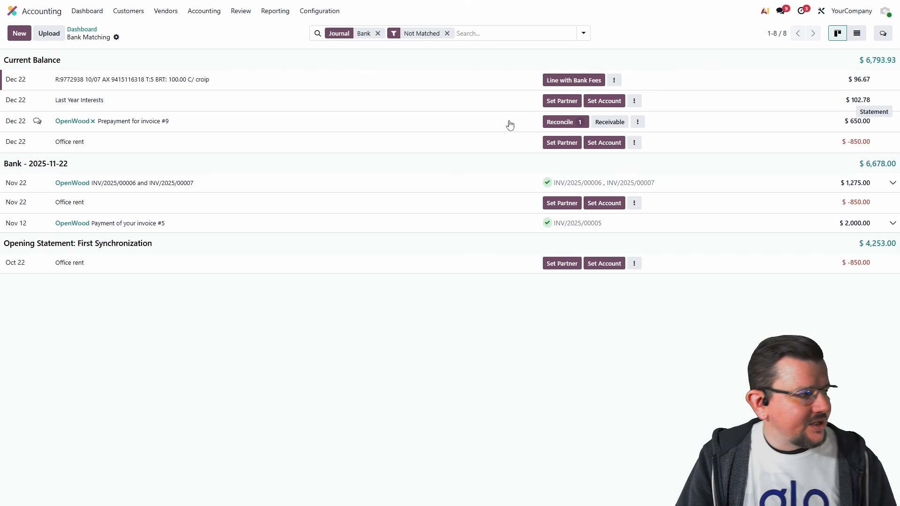
Step: Reconcile the OpenWood prepayment line for invoice #9 with journal entry INV/2025/00009
left_click(561, 122)
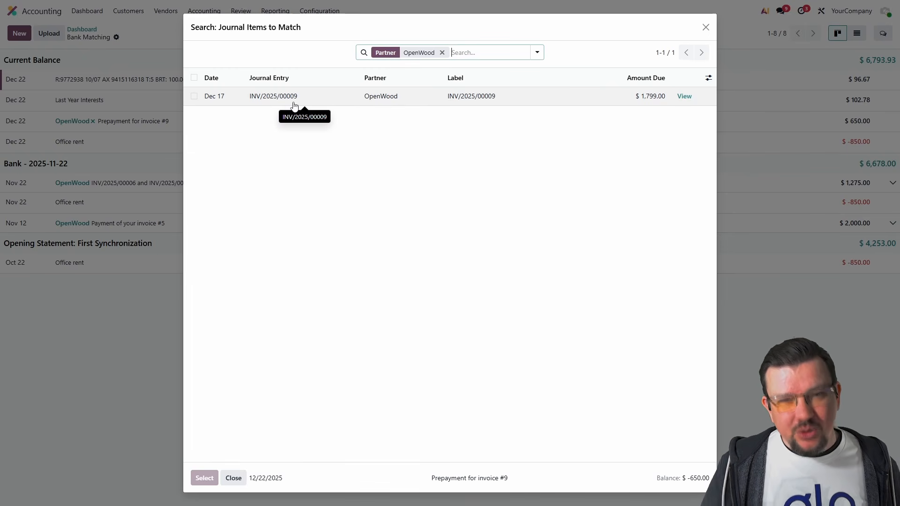
left_click(353, 97)
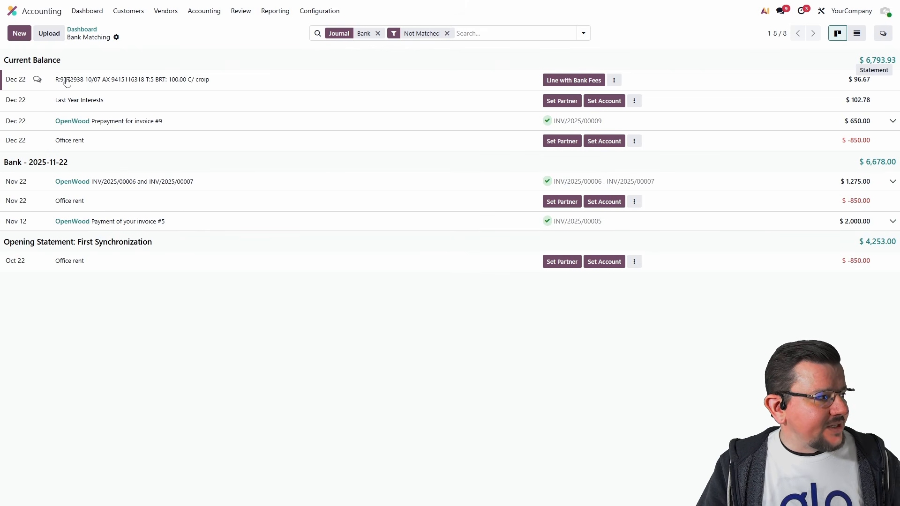
Step: Examine the label of the BRT: 100.00 line and the Line with Bank Fees reconciliation model's settings, and return to bank matching
left_click_drag(55, 79, 215, 85)
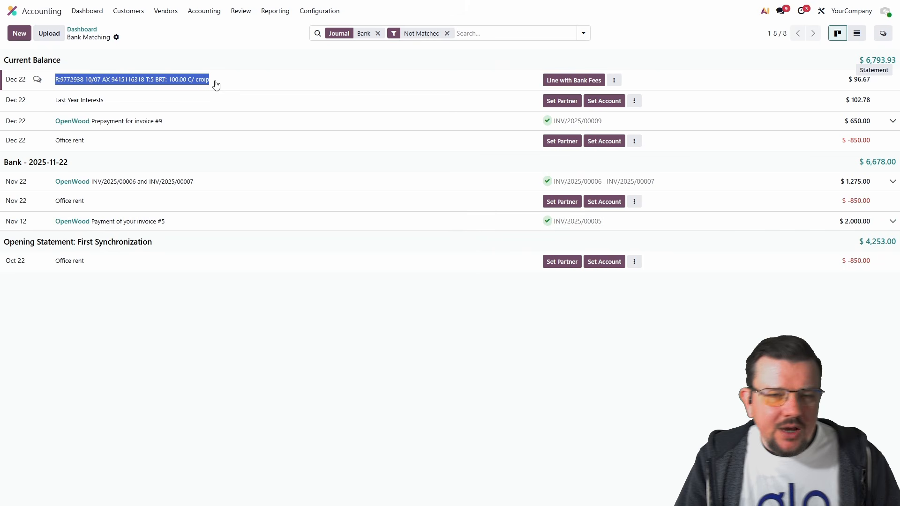
left_click(209, 68)
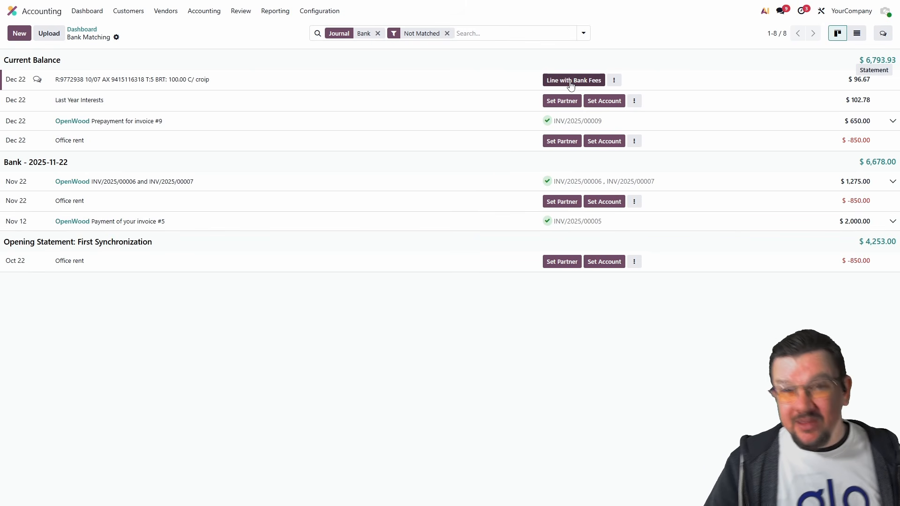
left_click(613, 80)
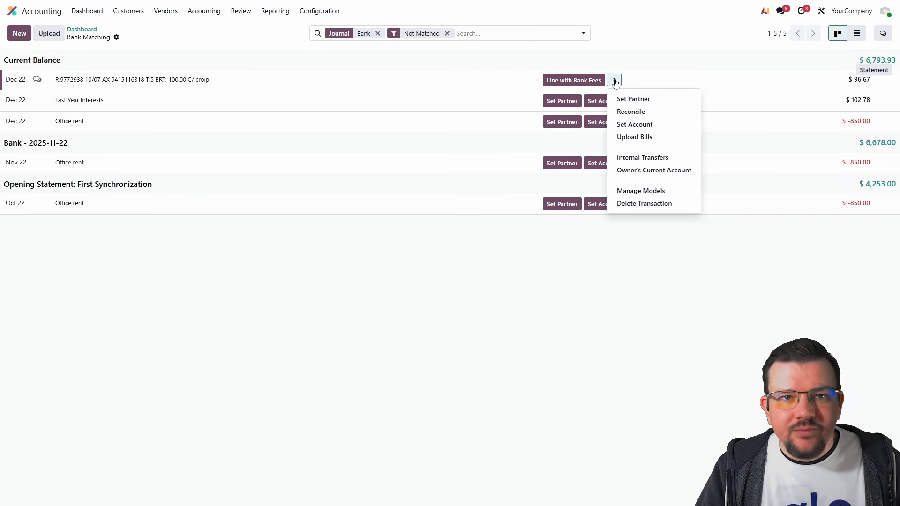
left_click(643, 192)
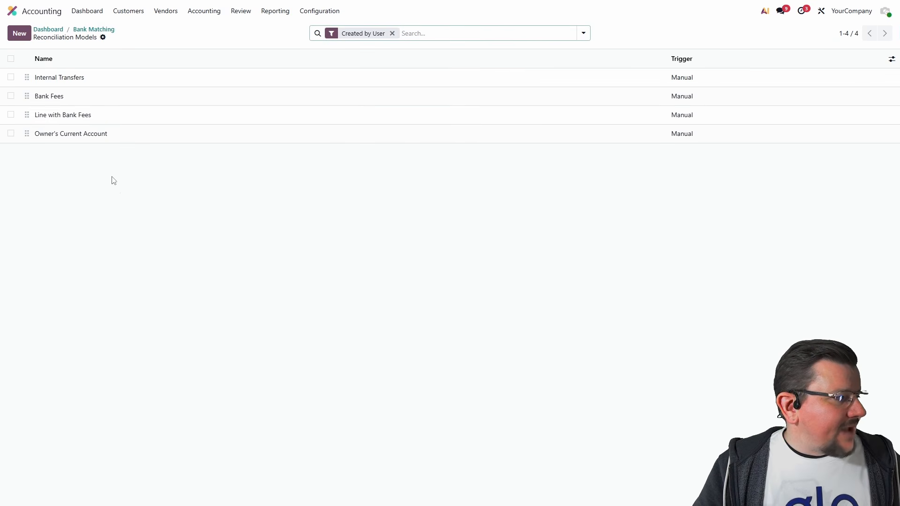
left_click(96, 120)
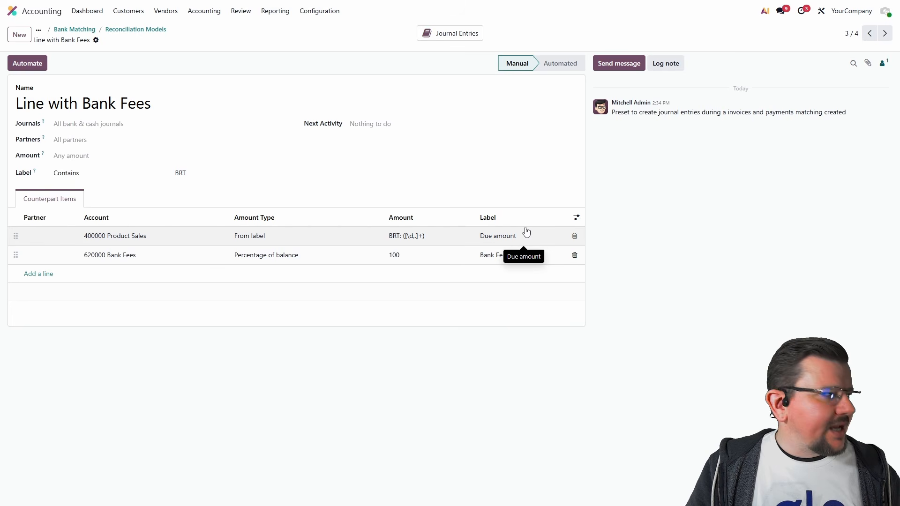
left_click(75, 30)
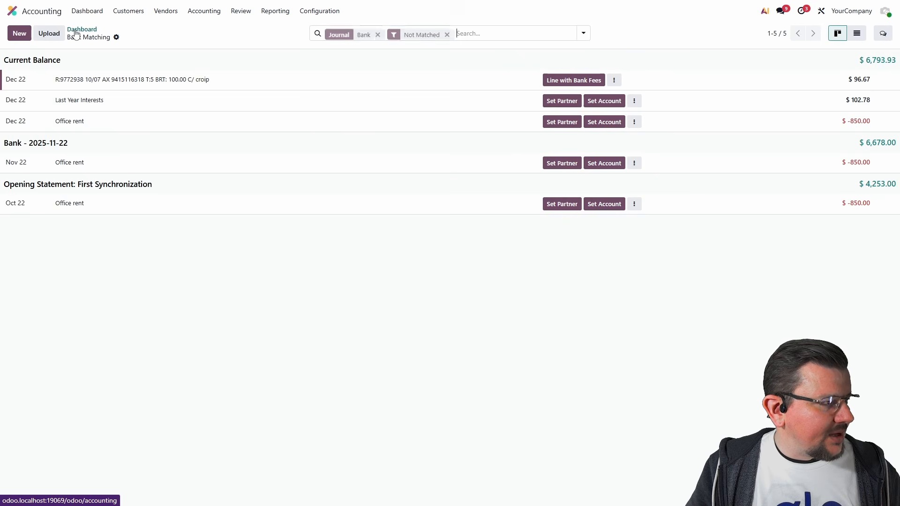
Step: Apply the Line with Bank Fees model to the BRT: 100.00 statement line and check its counterpart items
left_click(568, 85)
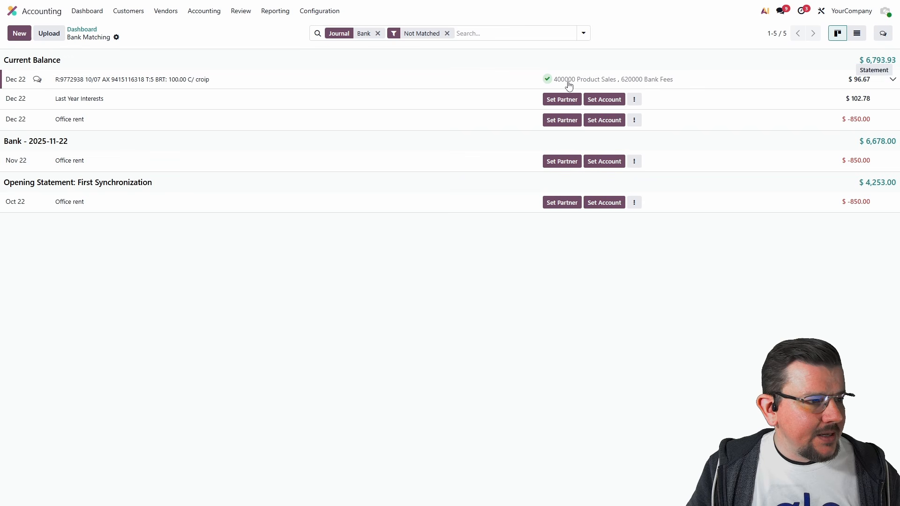
left_click(893, 81)
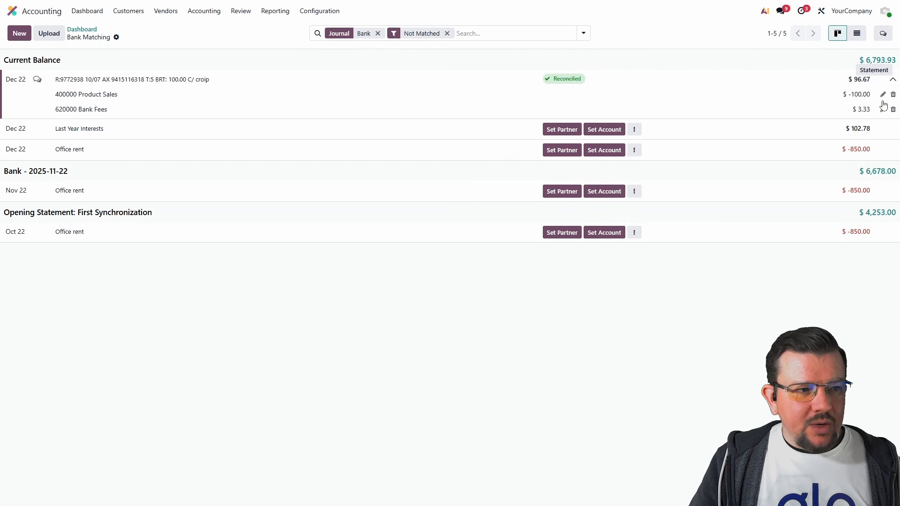
left_click(893, 80)
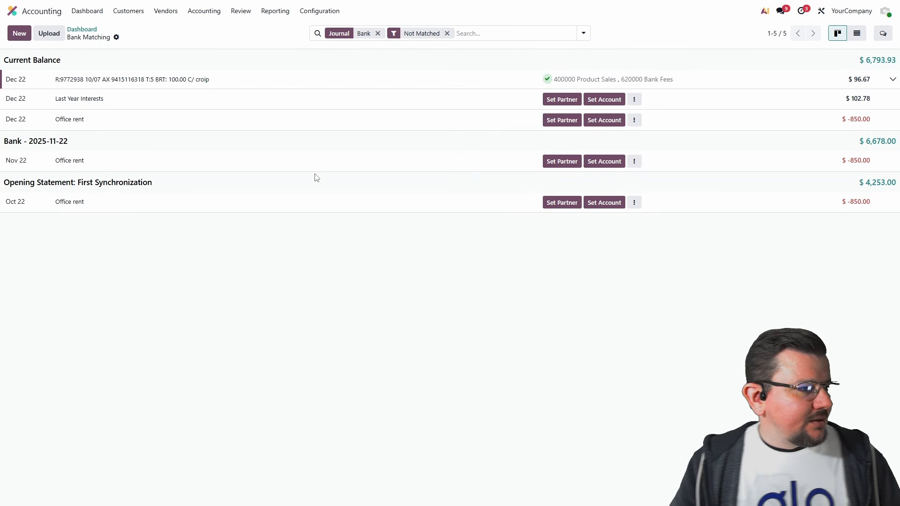
Step: Assign account 612000 Rent to the Dec 22 Office rent line, searching accounts for "rent"
left_click(91, 125)
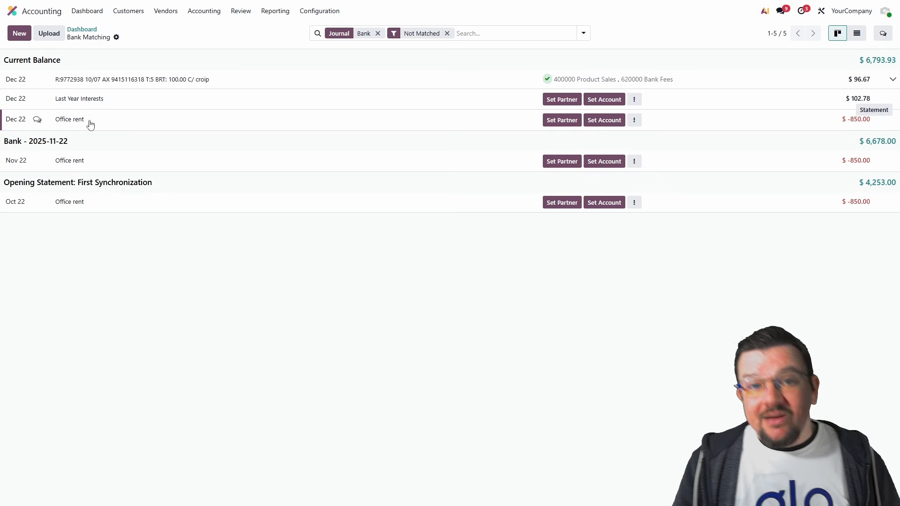
left_click(604, 120)
type("rent")
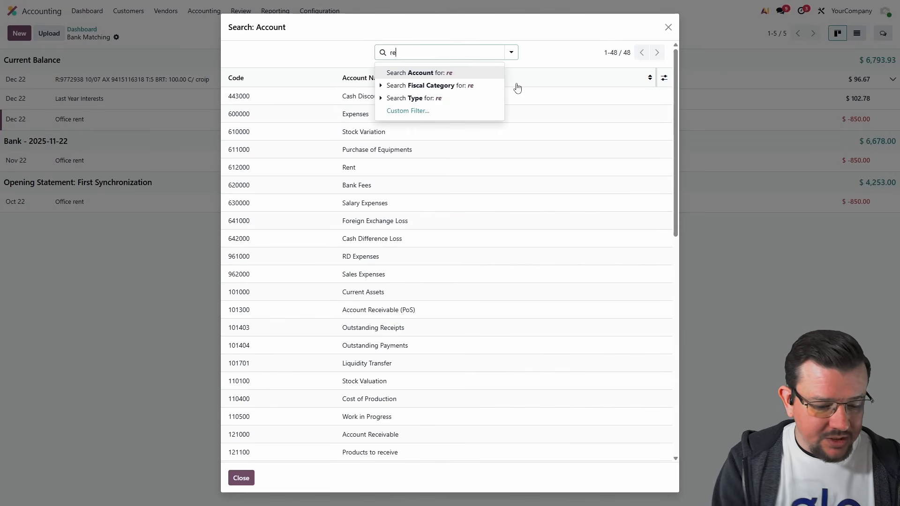
key("Return")
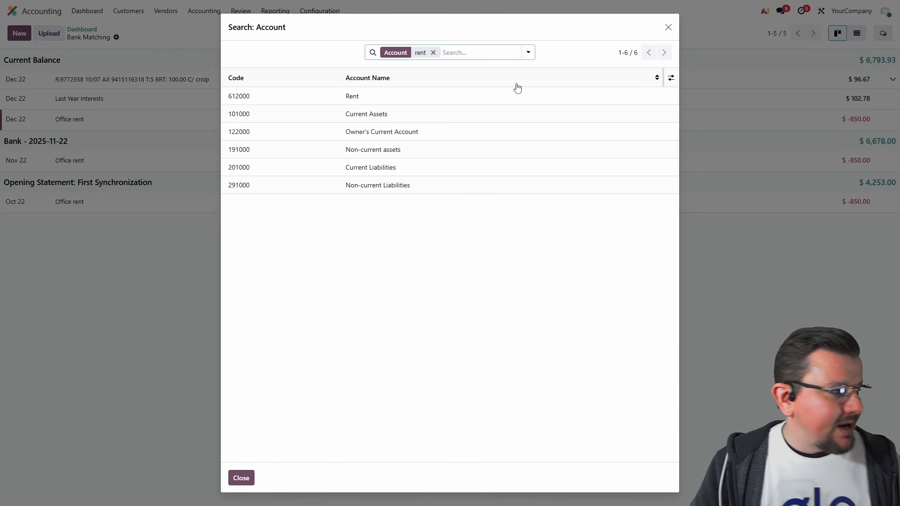
left_click(377, 97)
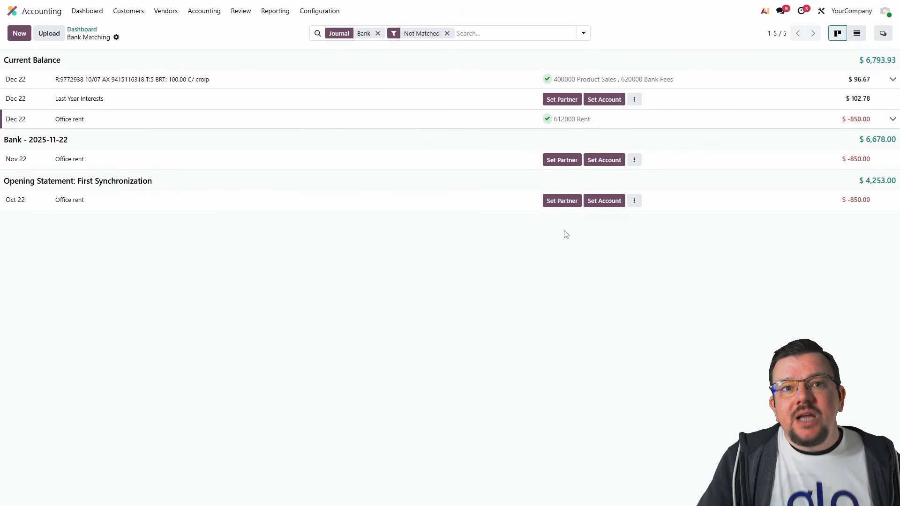